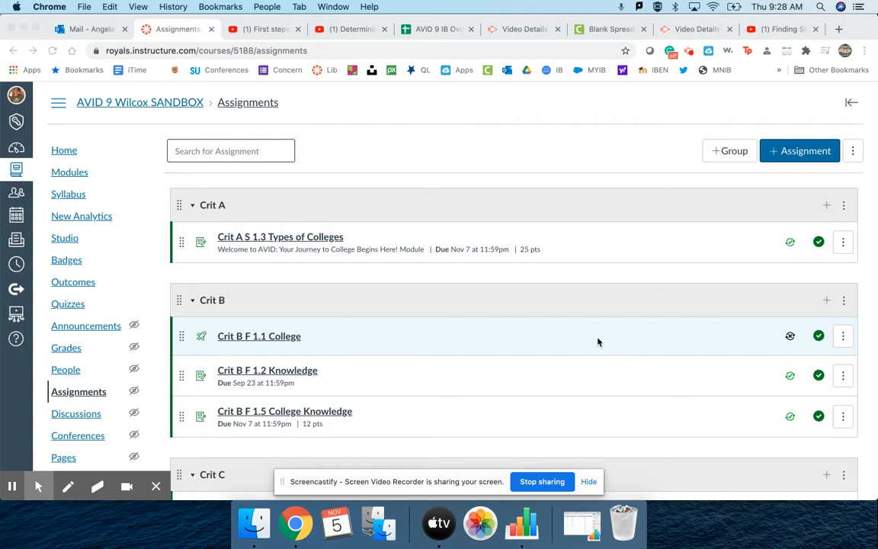
- Start a new assignment named "Criterion C Final Score" in the Final IB Scores group
{"action": "left_click", "coordinate": [714, 156]}
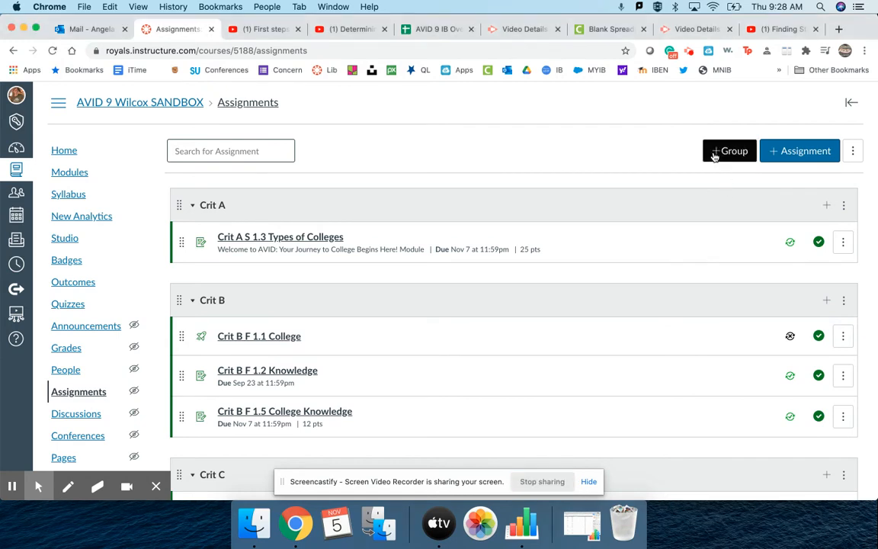
{"action": "scroll", "coordinate": [714, 156], "scroll_direction": "down", "scroll_amount": 5}
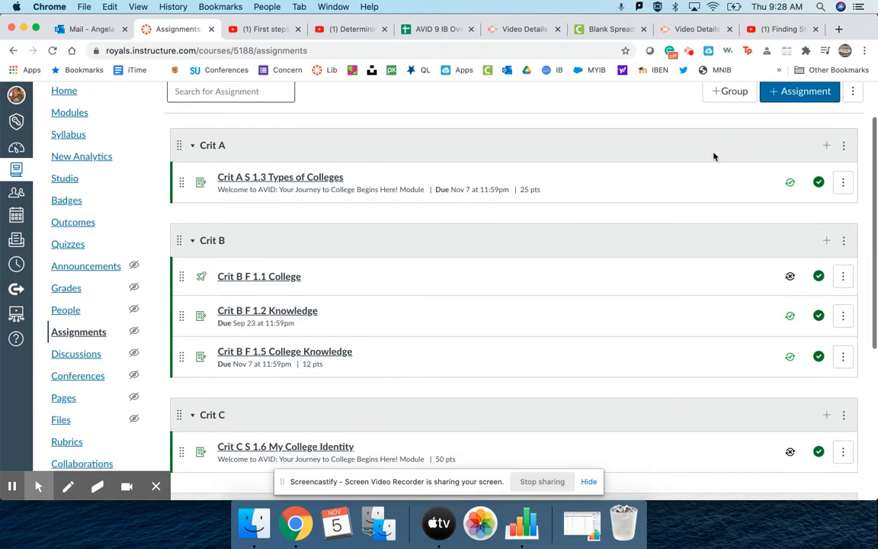
{"action": "scroll", "coordinate": [715, 156], "scroll_direction": "down", "scroll_amount": 2}
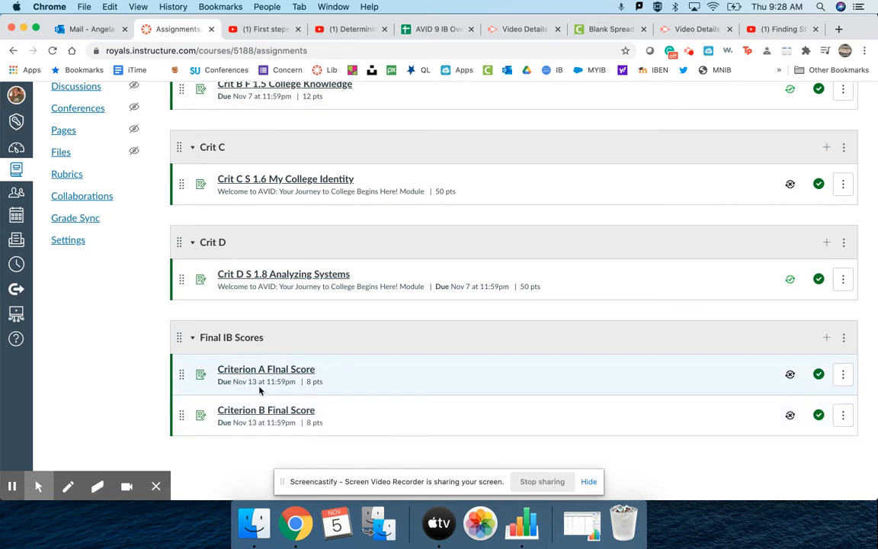
{"action": "left_click", "coordinate": [827, 337]}
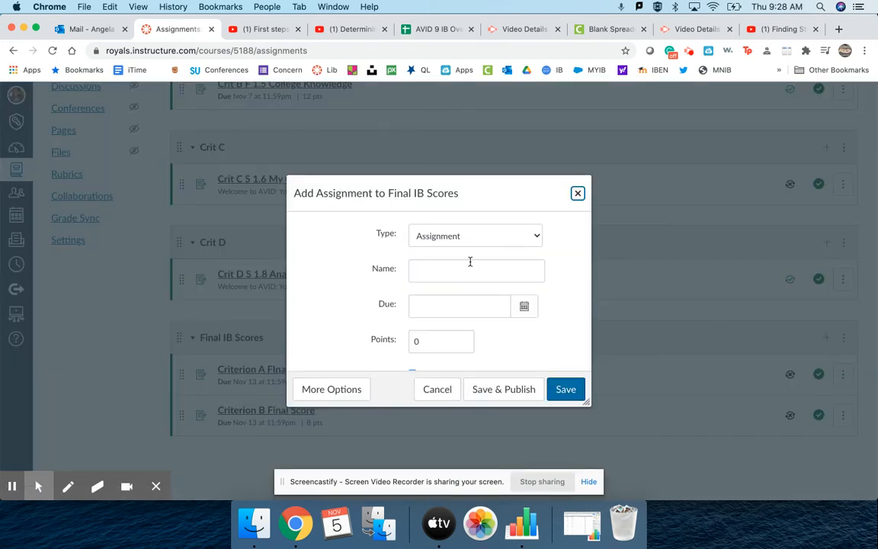
{"action": "left_click", "coordinate": [464, 271]}
{"action": "type", "text": "Crit"}
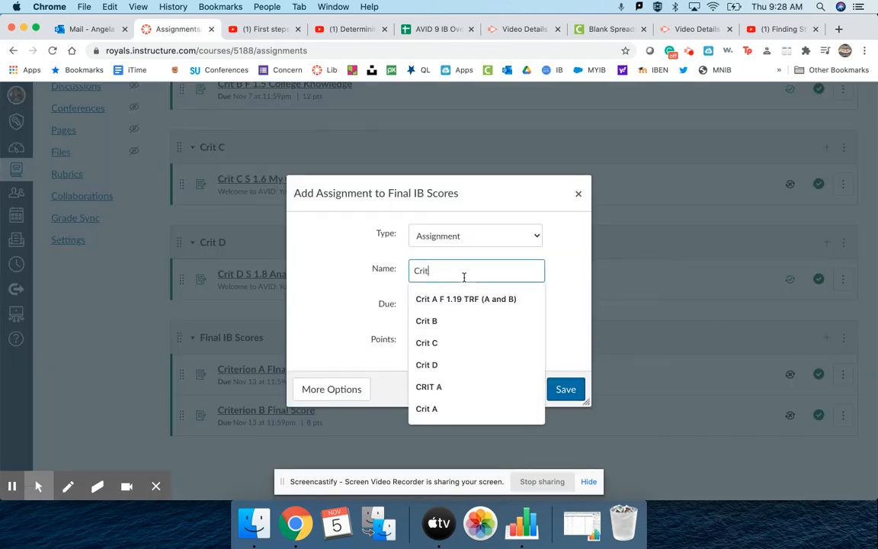
{"action": "type", "text": "erion C F"}
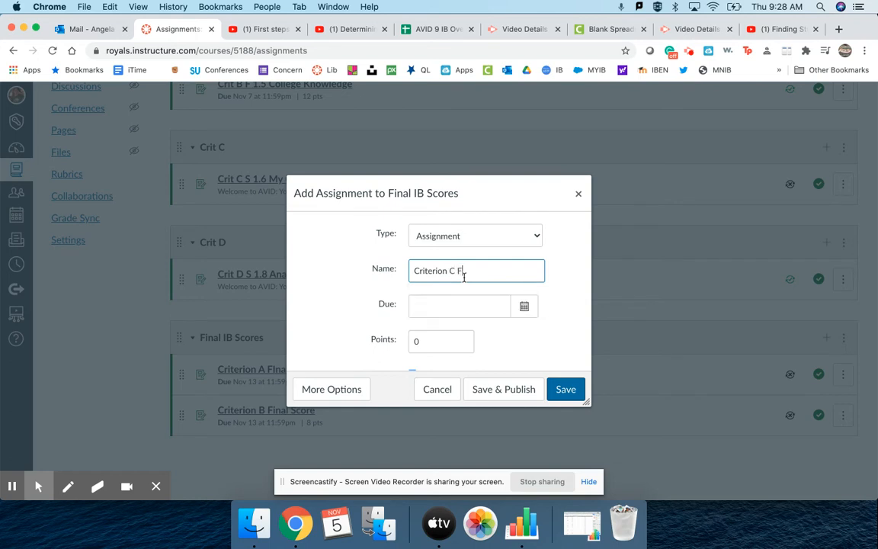
{"action": "type", "text": "inal Score"}
- Set the assignment's due date to Nov 13, 2020 and its points to 8, and save and publish it
{"action": "left_click", "coordinate": [524, 307]}
{"action": "left_click", "coordinate": [528, 383]}
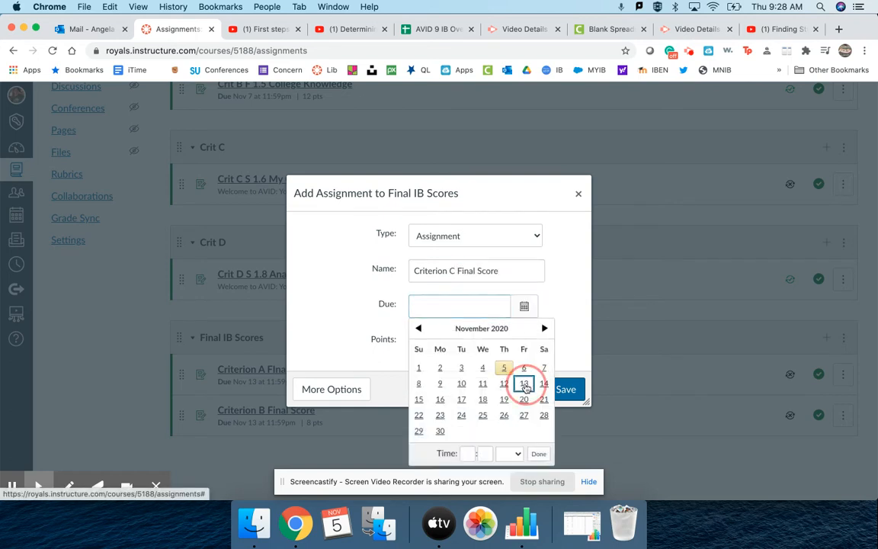
{"action": "left_click", "coordinate": [567, 345]}
{"action": "double_click", "coordinate": [449, 352]}
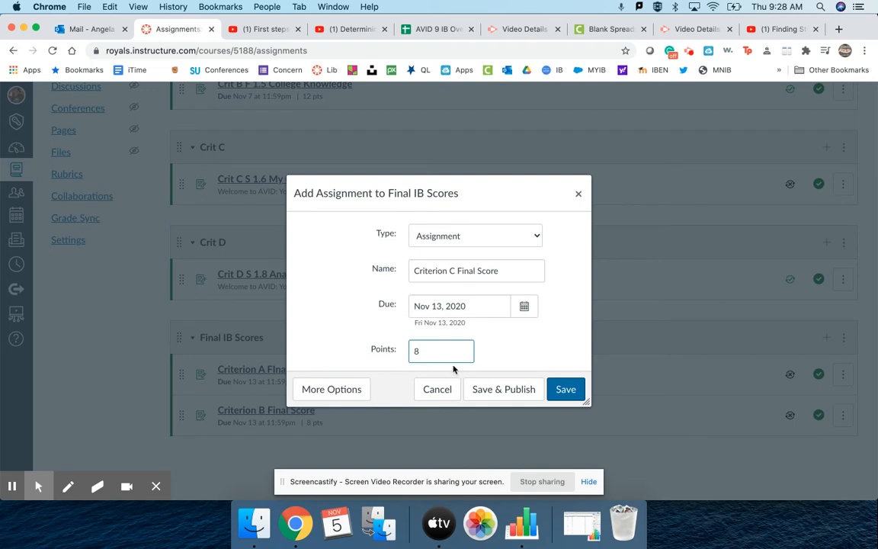
{"action": "left_click", "coordinate": [525, 392]}
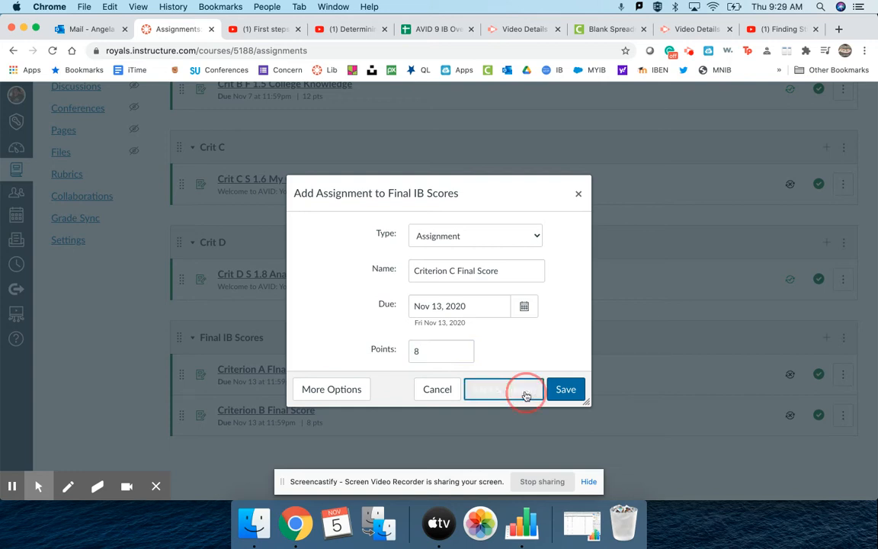
- Disable the InfiniteCampus sync for Criterion C Final Score
{"action": "scroll", "coordinate": [654, 425], "scroll_direction": "down", "scroll_amount": 1}
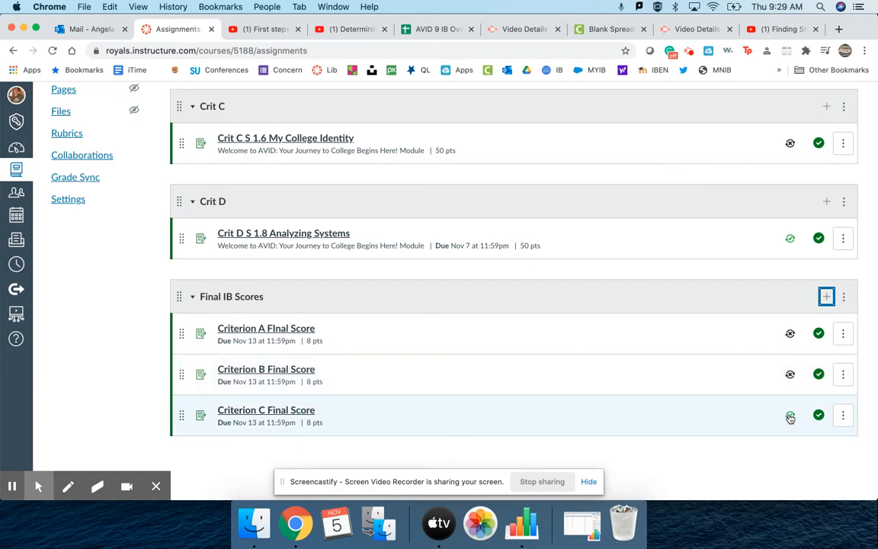
{"action": "left_click", "coordinate": [790, 417]}
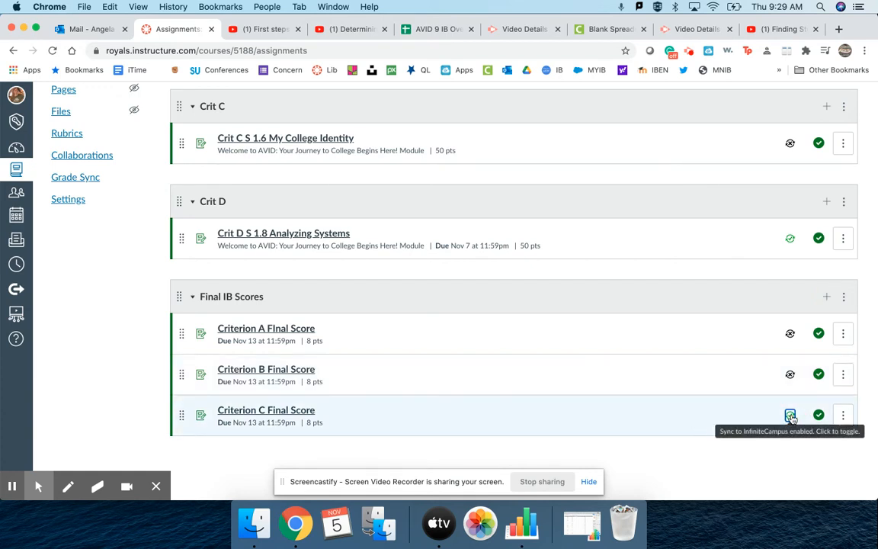
{"action": "left_click", "coordinate": [791, 417]}
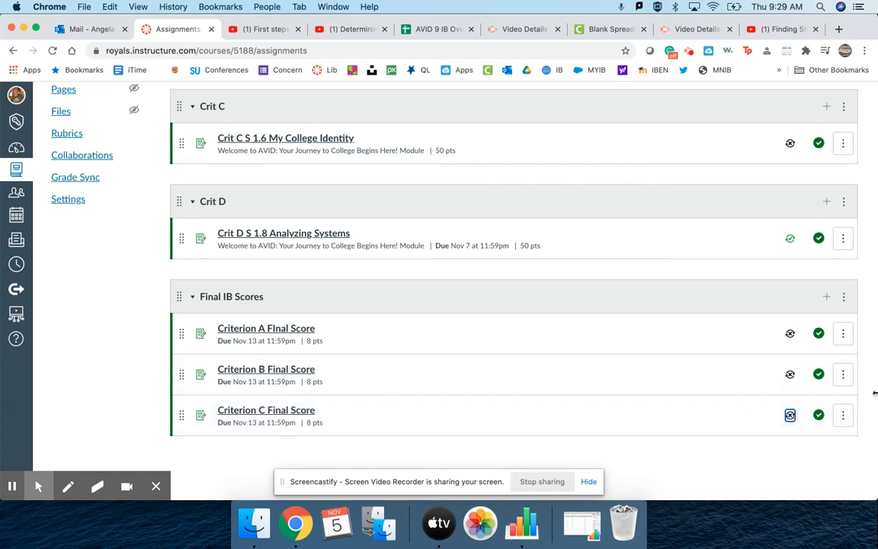
- Publish a Final IB Scores assignment named "Criterion D Final Score", due Nov 13, 2020, worth 8 points, with InfiniteCampus sync disabled
{"action": "left_click", "coordinate": [827, 298]}
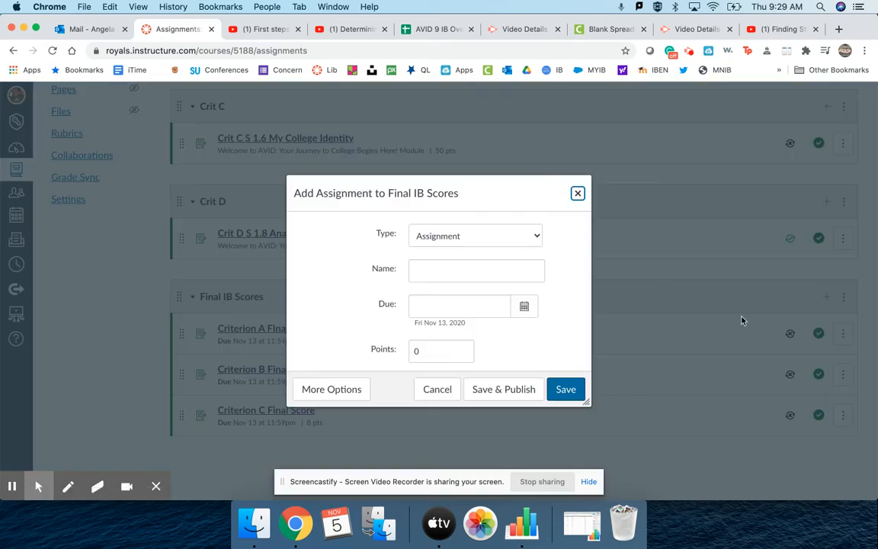
{"action": "left_click", "coordinate": [462, 273]}
{"action": "type", "text": "Crit"}
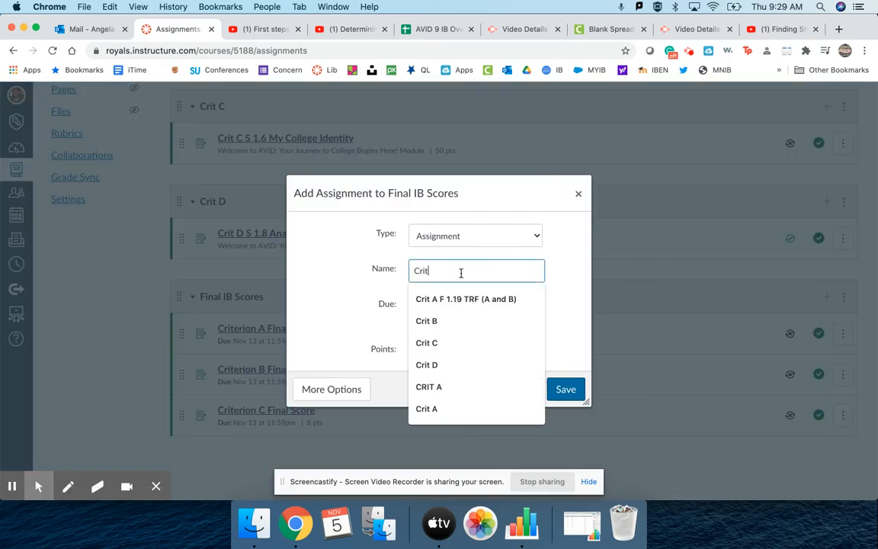
{"action": "type", "text": "erion D Final Score"}
{"action": "left_click", "coordinate": [524, 306]}
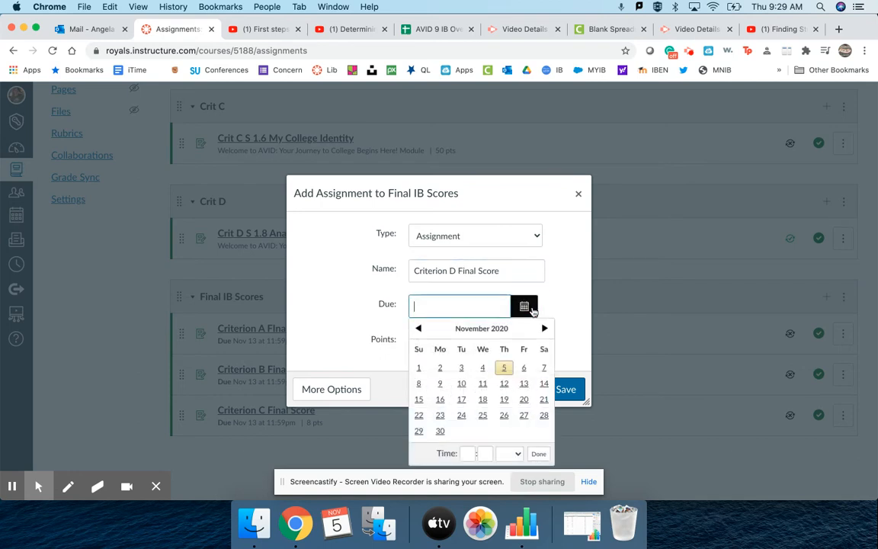
{"action": "left_click", "coordinate": [525, 385]}
{"action": "left_click", "coordinate": [350, 323]}
{"action": "left_click", "coordinate": [417, 354]}
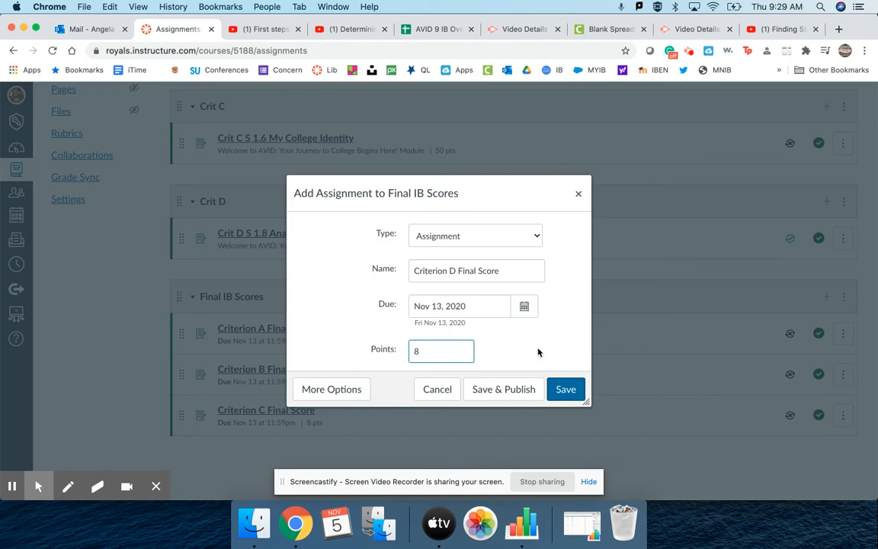
{"action": "left_click", "coordinate": [506, 389]}
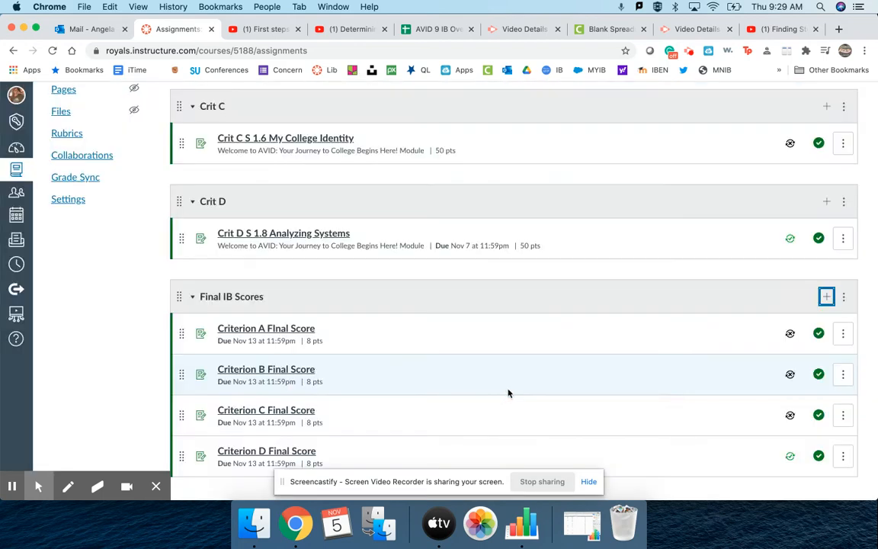
{"action": "left_click", "coordinate": [790, 456]}
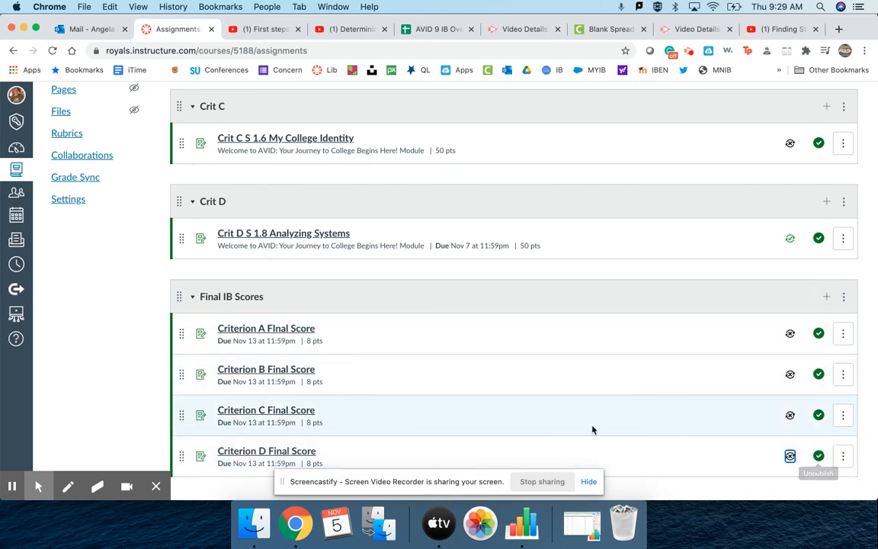
- Publish a Final IB Scores assignment named "Overall IB Score", due Nov 13, 2020, worth 7 points, with InfiniteCampus sync disabled
{"action": "scroll", "coordinate": [501, 416], "scroll_direction": "down", "scroll_amount": 1}
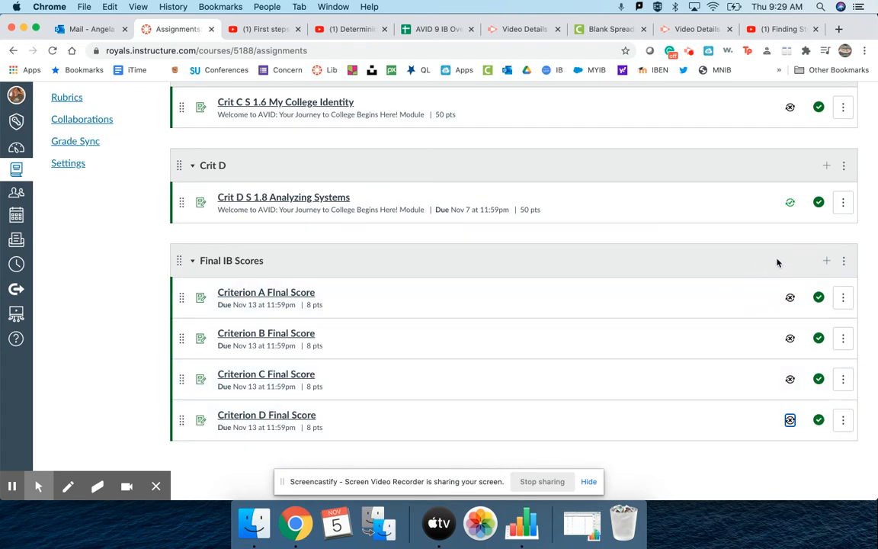
{"action": "left_click", "coordinate": [827, 261]}
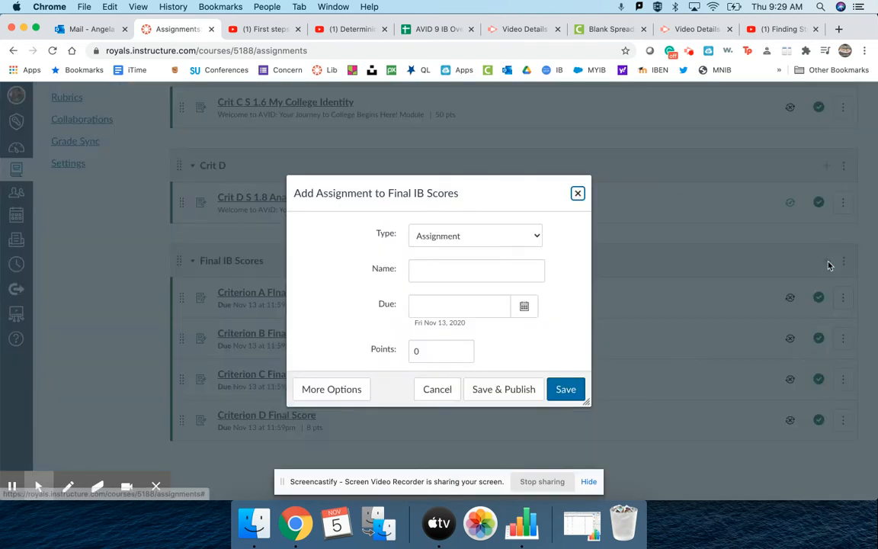
{"action": "left_click", "coordinate": [421, 268]}
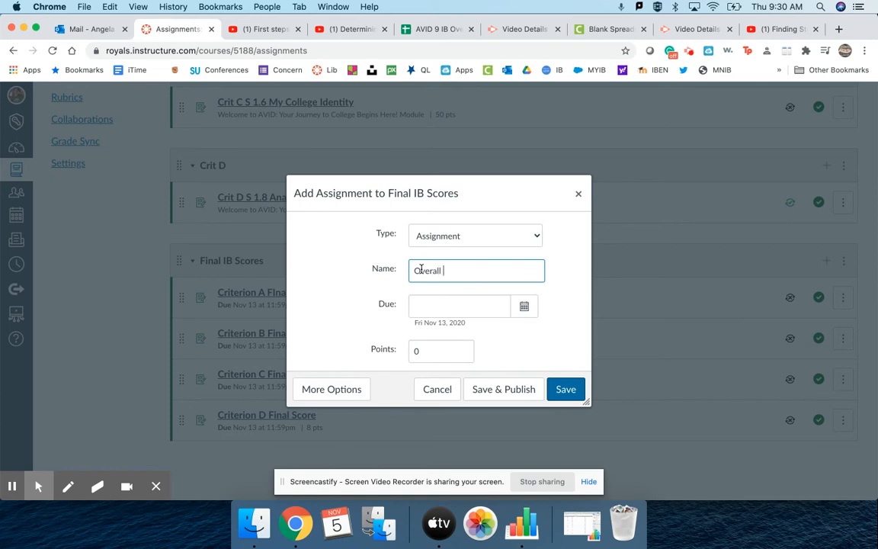
{"action": "type", "text": "Overall IB Score"}
{"action": "left_click", "coordinate": [525, 306]}
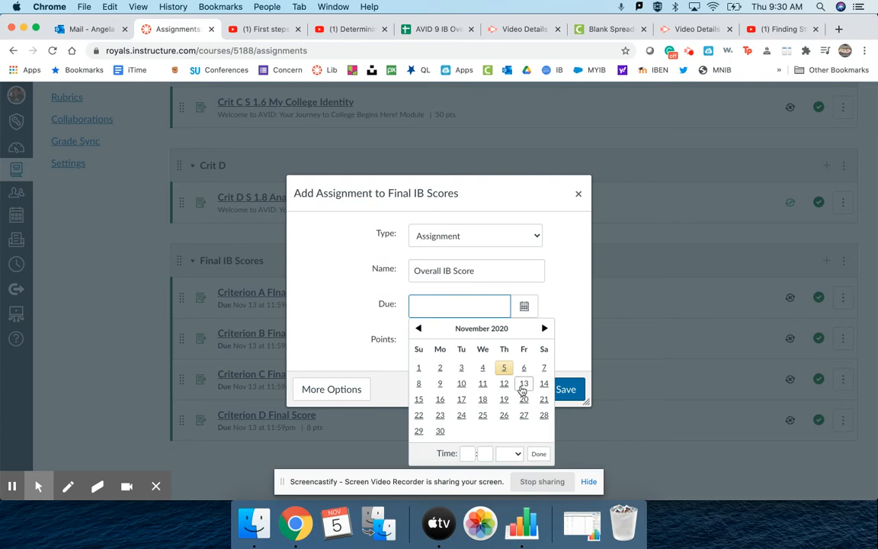
{"action": "left_click", "coordinate": [523, 383]}
{"action": "left_click", "coordinate": [402, 347]}
{"action": "left_click", "coordinate": [399, 349]}
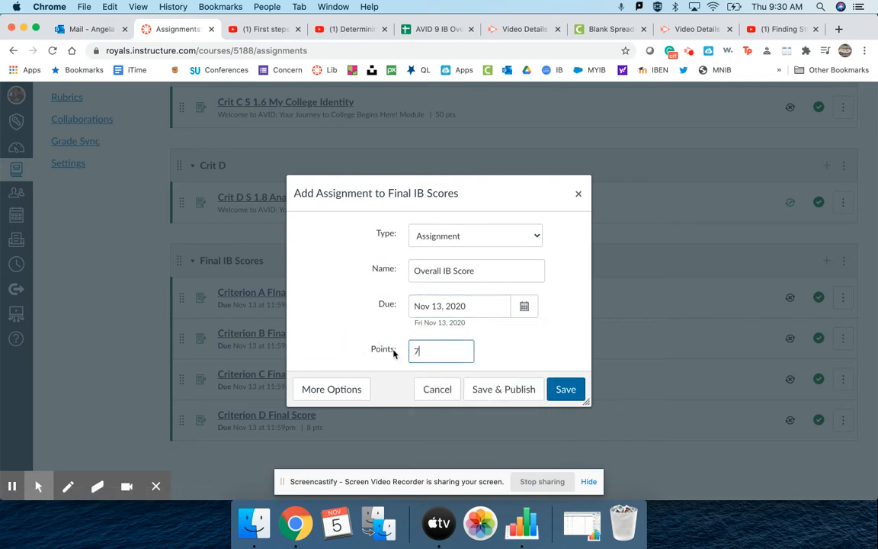
{"action": "left_click", "coordinate": [526, 390]}
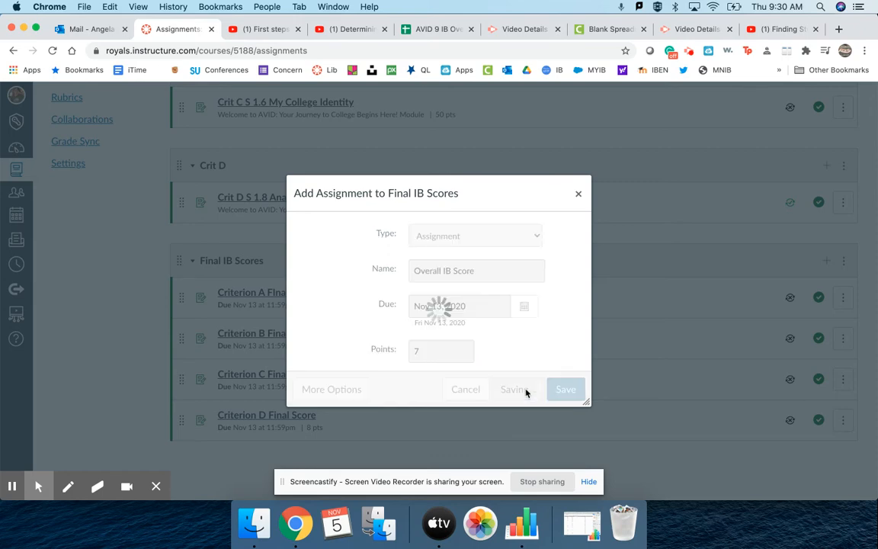
{"action": "scroll", "coordinate": [610, 423], "scroll_direction": "down", "scroll_amount": 1}
{"action": "left_click", "coordinate": [790, 427]}
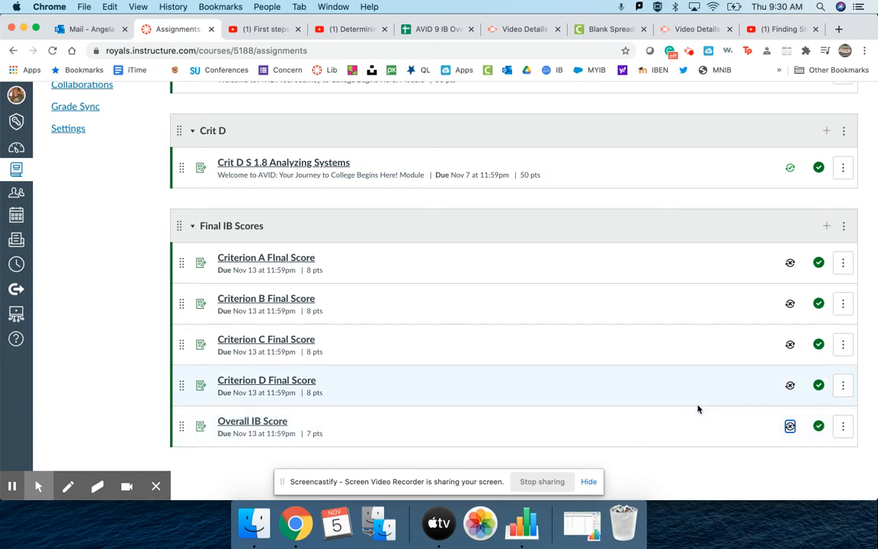
- Open the course gradebook and filter it to the Final IB Scores assignment group
{"action": "scroll", "coordinate": [444, 324], "scroll_direction": "up", "scroll_amount": 15}
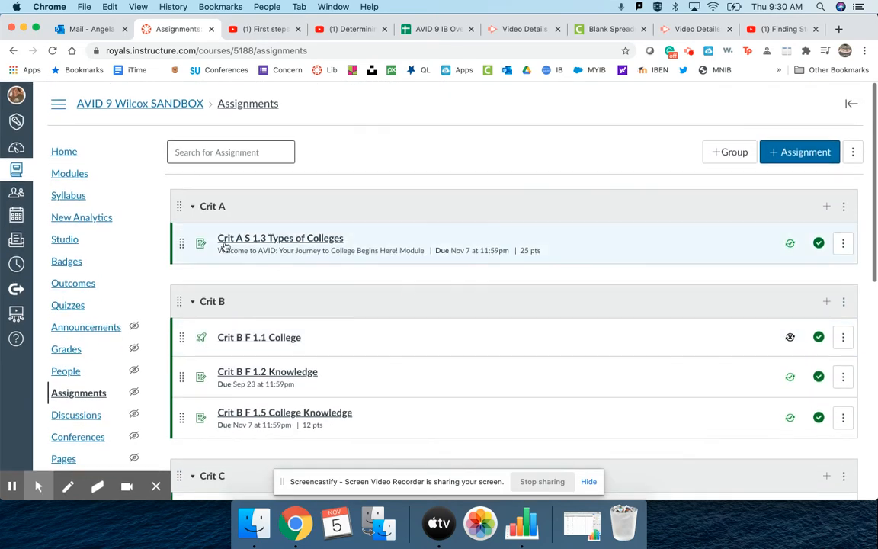
{"action": "left_click", "coordinate": [67, 350]}
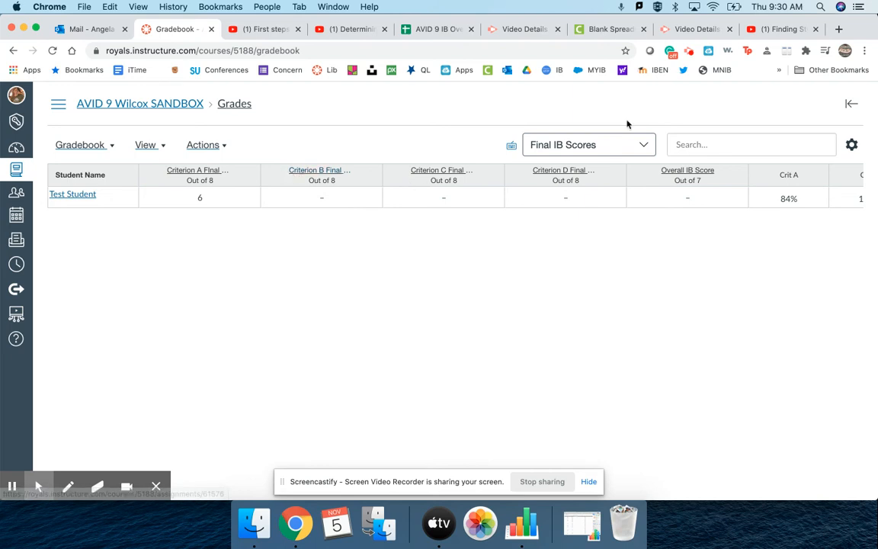
{"action": "left_click", "coordinate": [647, 145]}
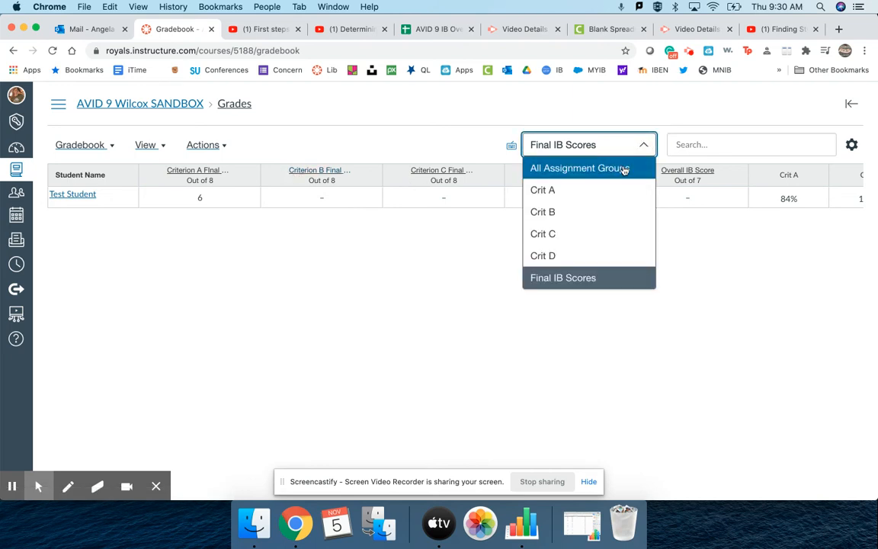
{"action": "left_click", "coordinate": [594, 279]}
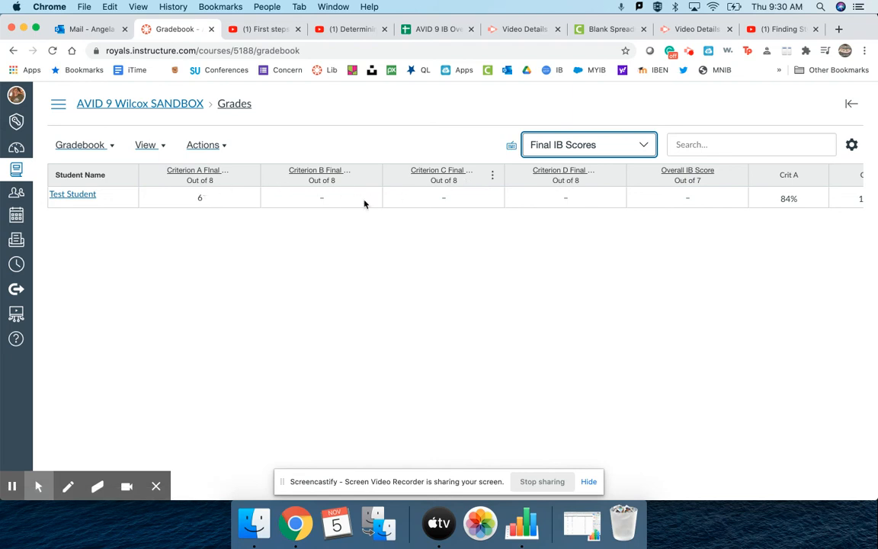
- Enter the Test Student's final scores: 4 for Criterion B, 5 for Criterion C and 6 for Criterion D
{"action": "left_click", "coordinate": [326, 198]}
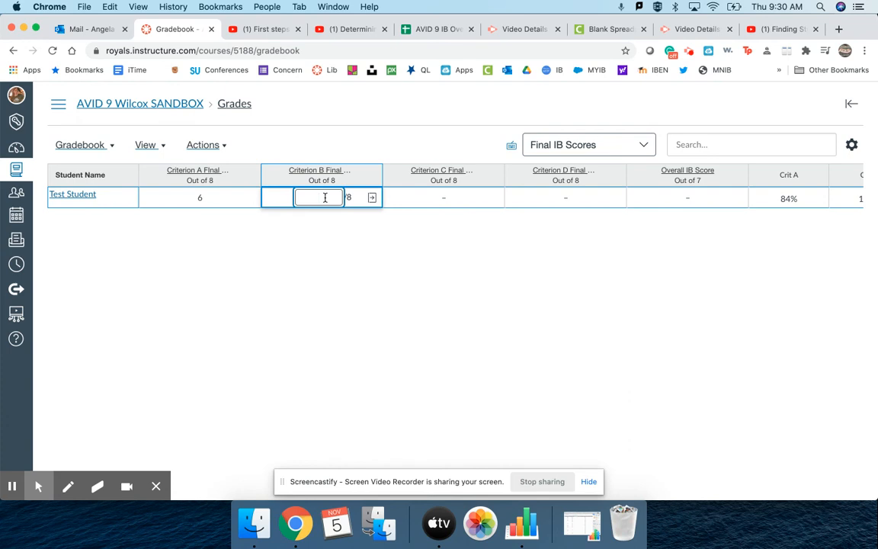
{"action": "type", "text": "4"}
{"action": "key", "text": "Return"}
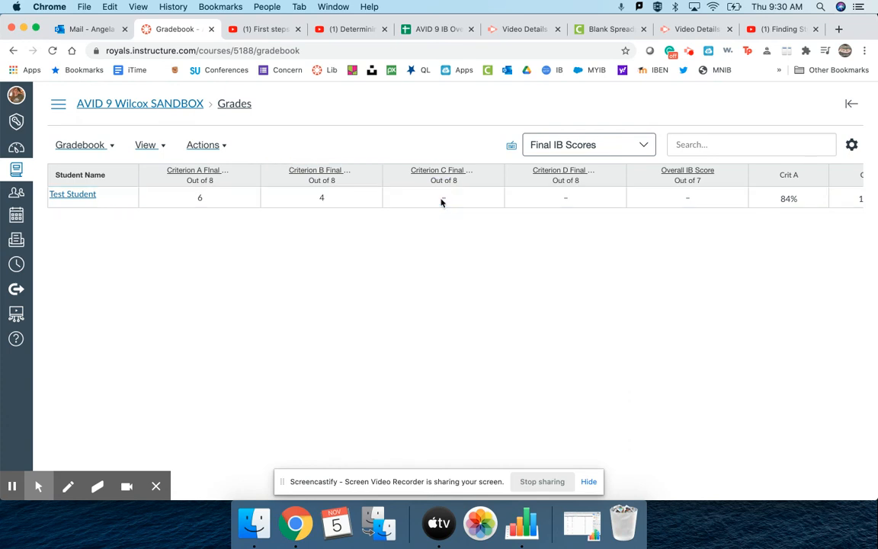
{"action": "left_click", "coordinate": [450, 200]}
{"action": "type", "text": "5"}
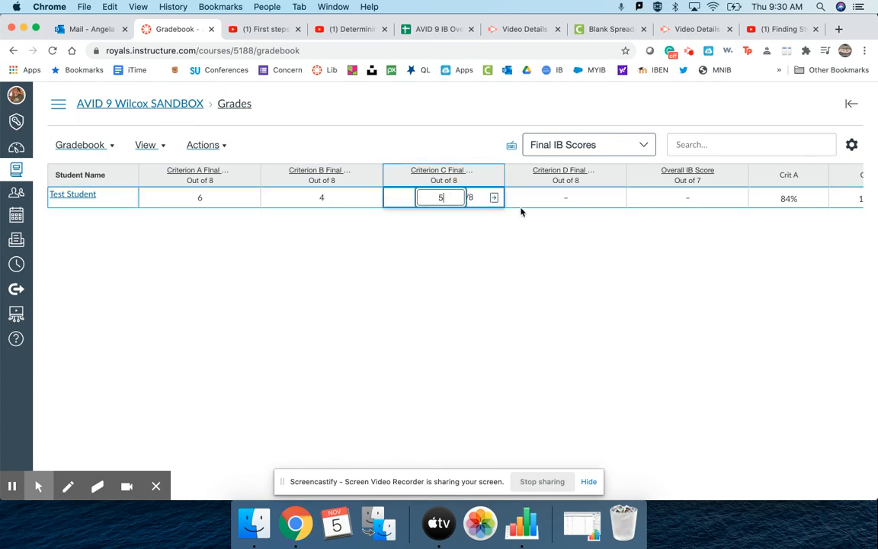
{"action": "key", "text": "Return"}
{"action": "left_click", "coordinate": [564, 200]}
{"action": "type", "text": "6"}
{"action": "left_click", "coordinate": [579, 240]}
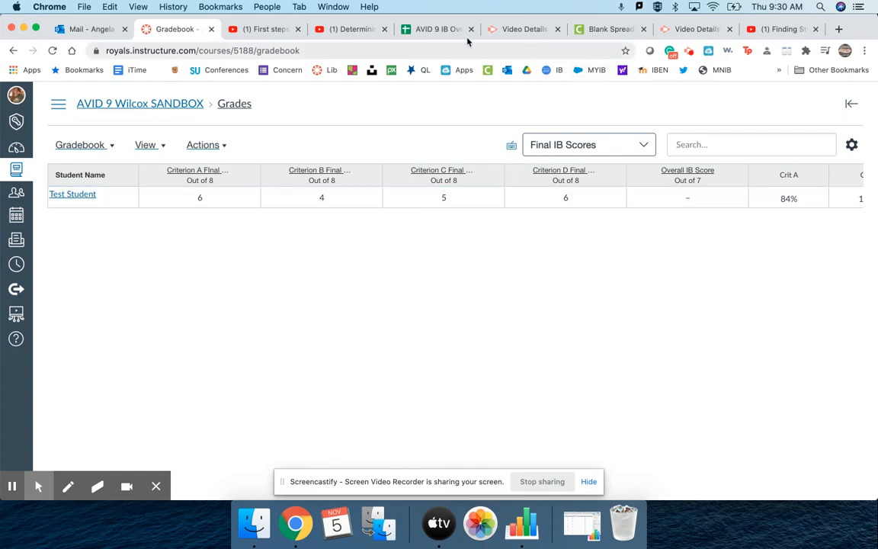
- Consult the AVID 9 IB Overall Score Calculator spreadsheet and enter 5 as the Test Student's Overall IB Score in the gradebook
{"action": "left_click", "coordinate": [447, 30]}
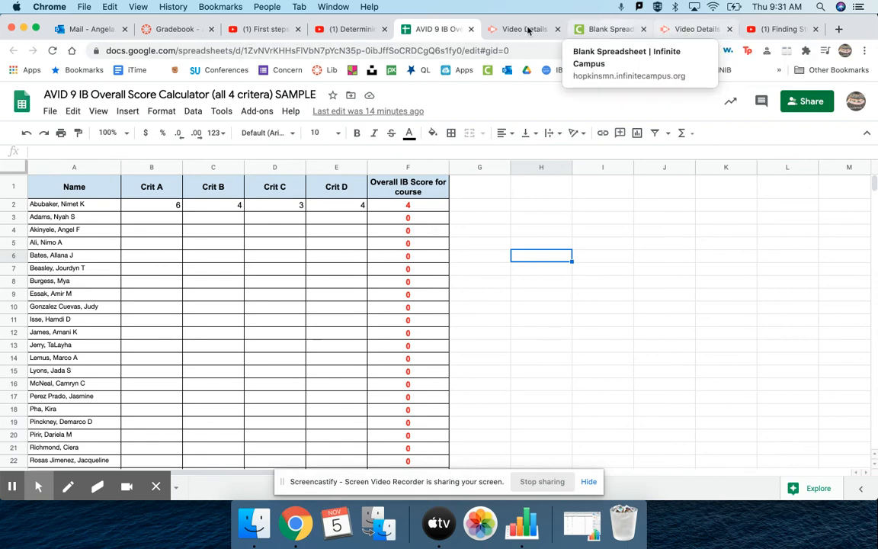
{"action": "left_click", "coordinate": [165, 31]}
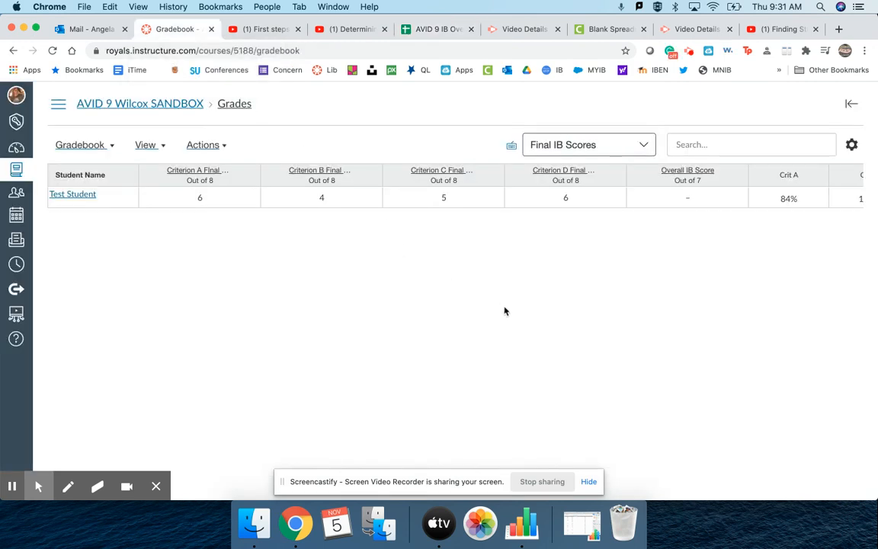
{"action": "left_click", "coordinate": [691, 199]}
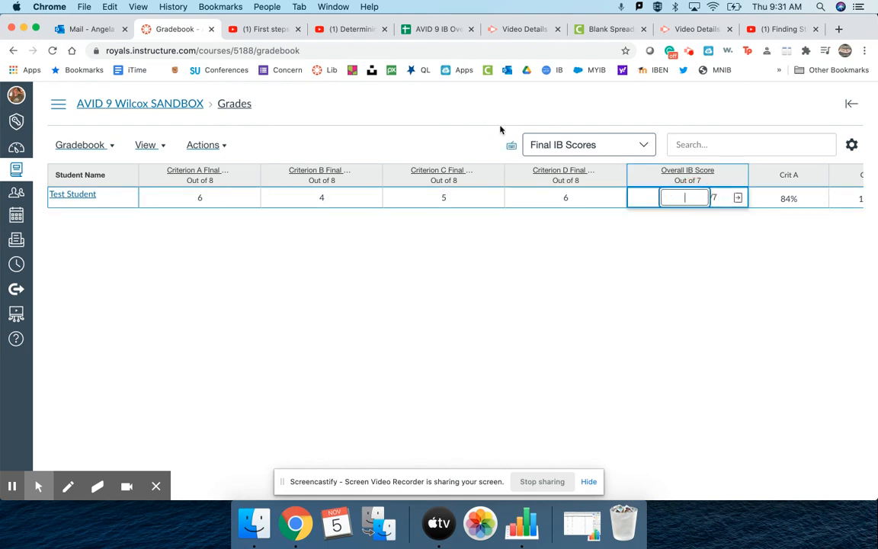
{"action": "type", "text": "5"}
{"action": "left_click", "coordinate": [540, 256]}
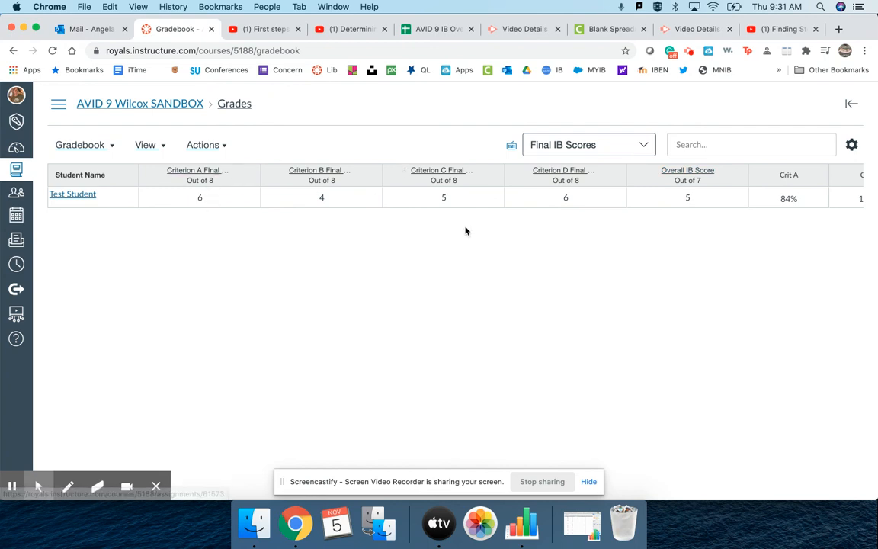
{"action": "left_click", "coordinate": [689, 52]}
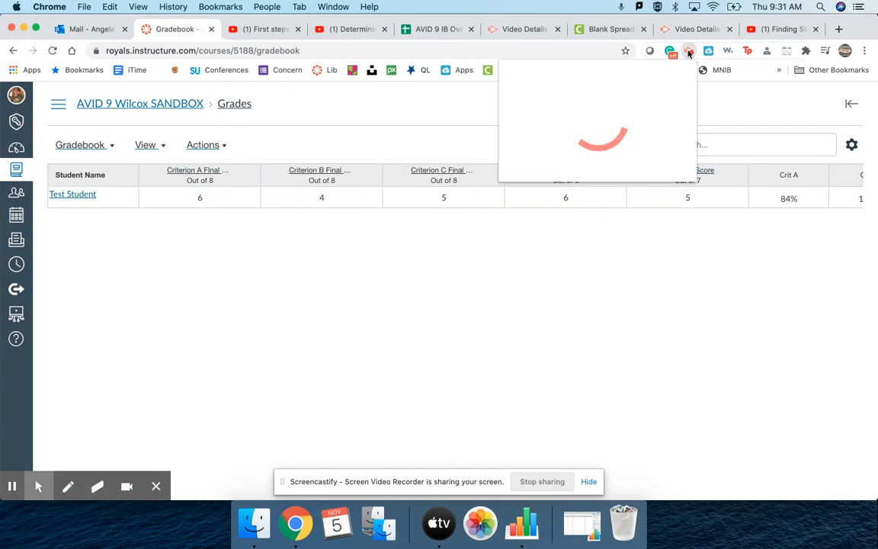